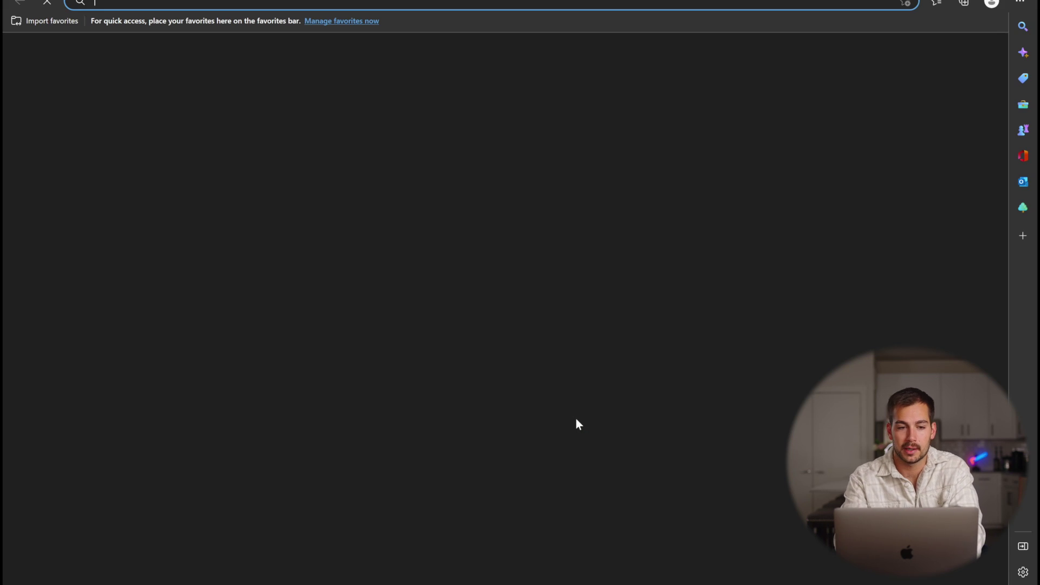
- Load aka.ms/downloadwindows11 and request the Windows 11 multi-edition ISO download
type("aka")
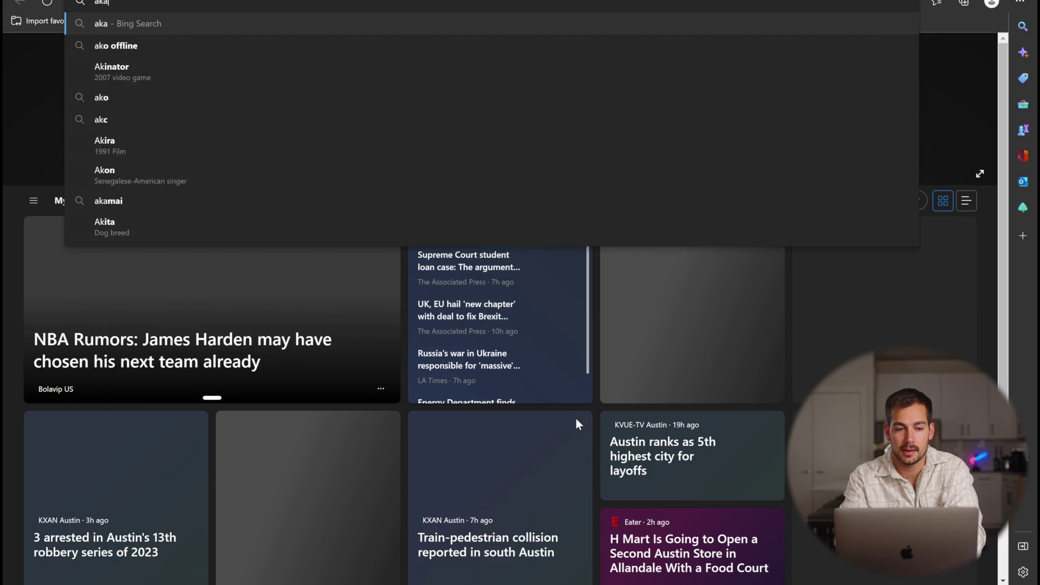
type(".ms/downl")
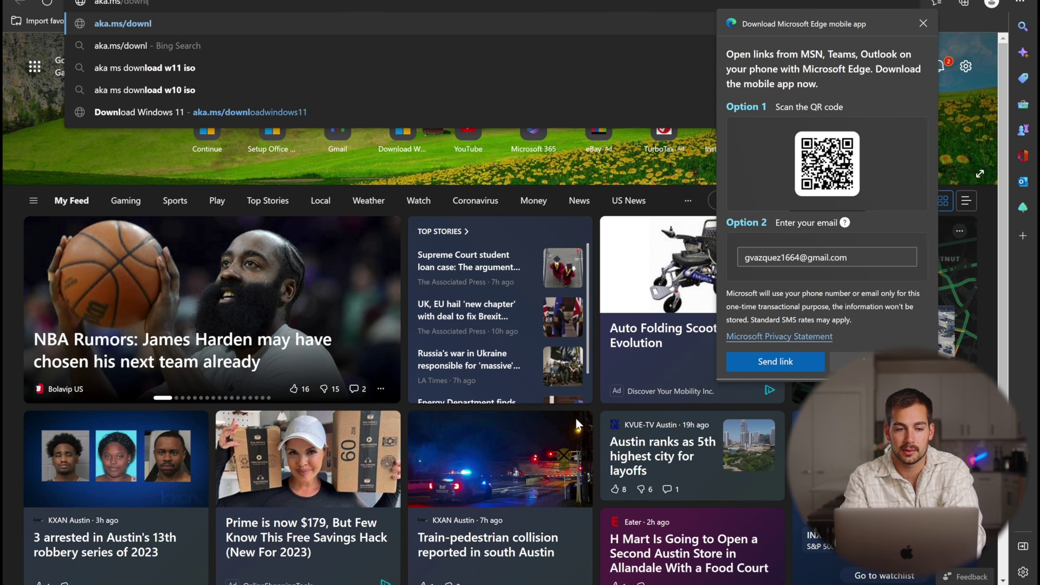
type("oadwindows11")
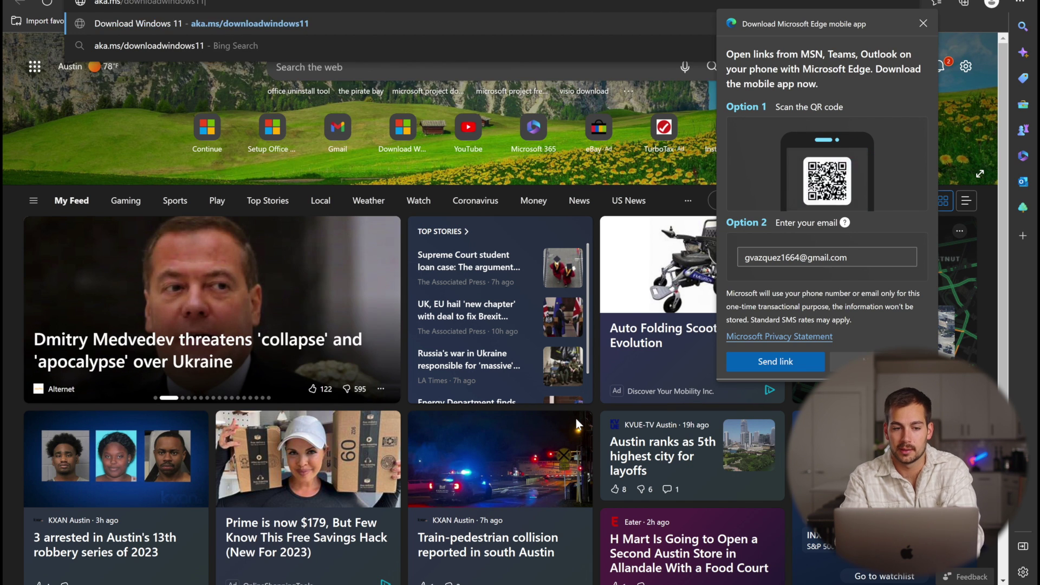
key("Return")
scroll(405, 377, "down", 8)
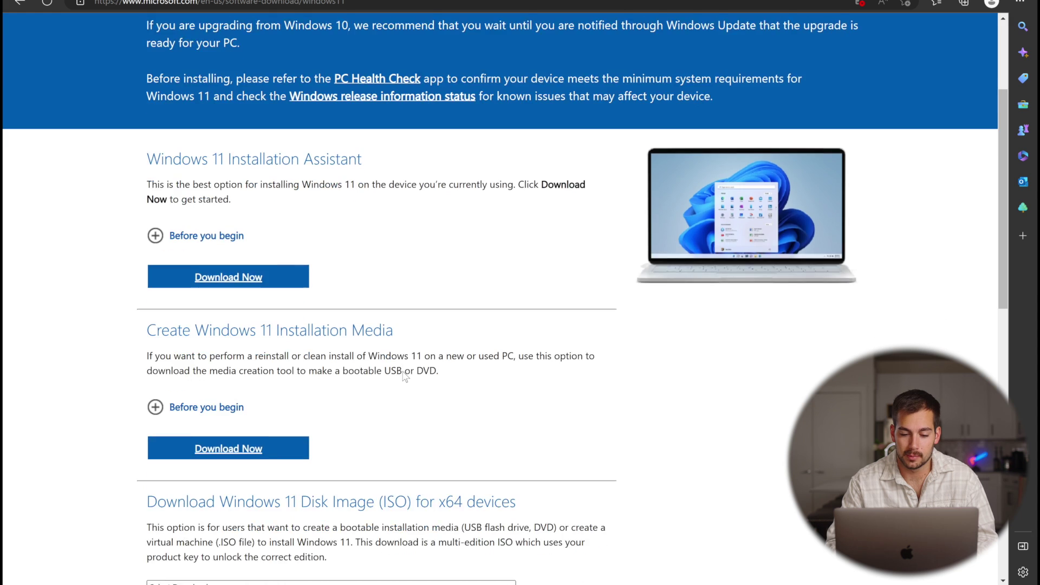
scroll(406, 377, "down", 1)
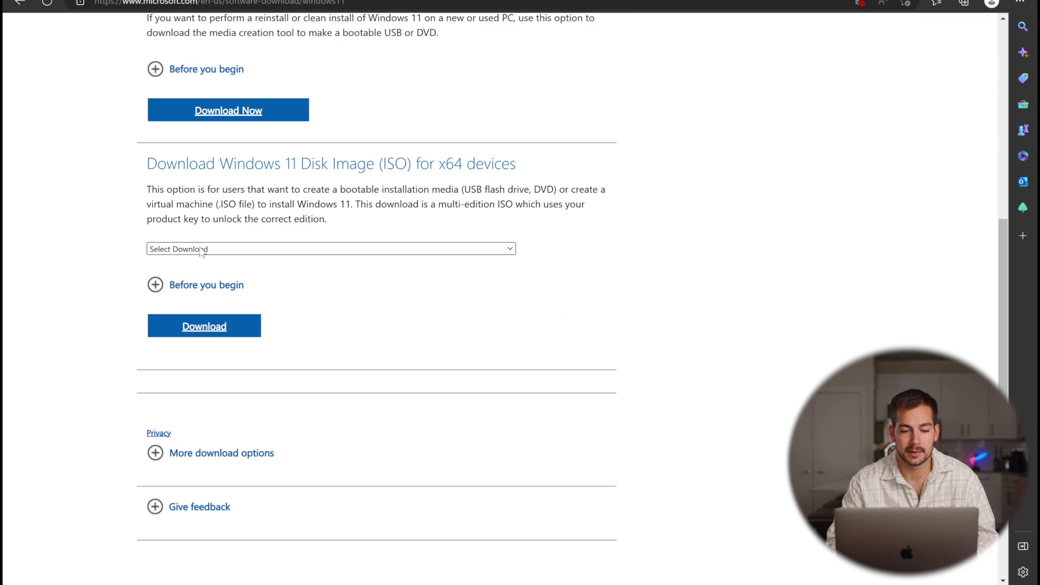
left_click(204, 249)
left_click(206, 274)
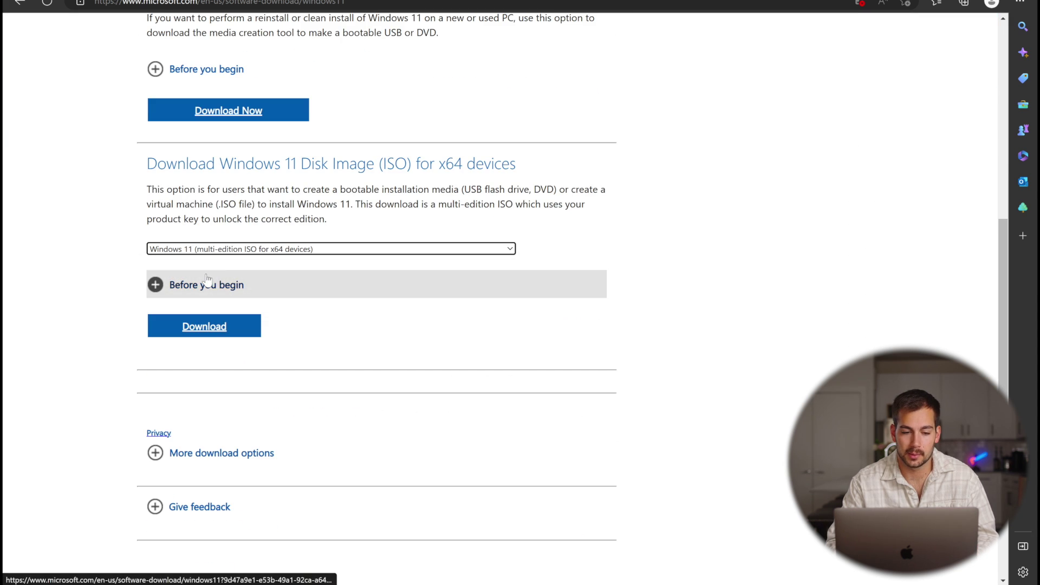
left_click(207, 326)
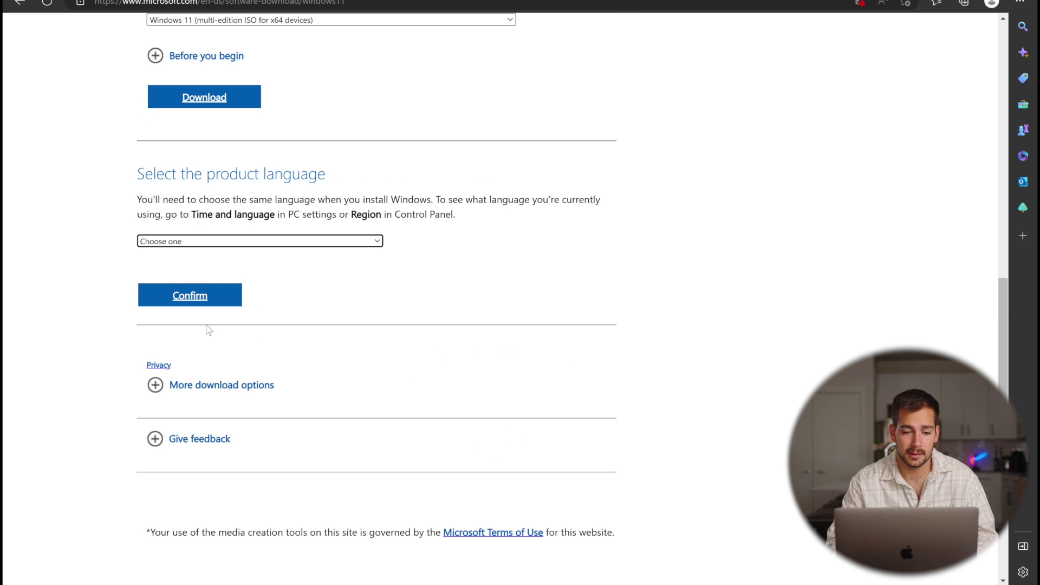
- Choose English as the product language and start the 64-bit ISO download
scroll(206, 330, "up", 2)
left_click(183, 341)
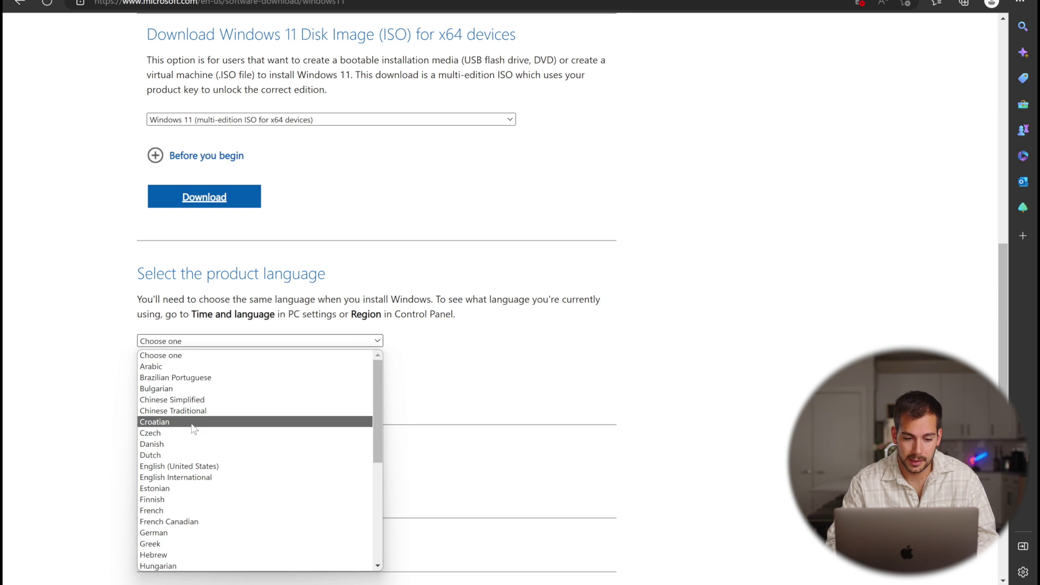
scroll(195, 430, "down", 2)
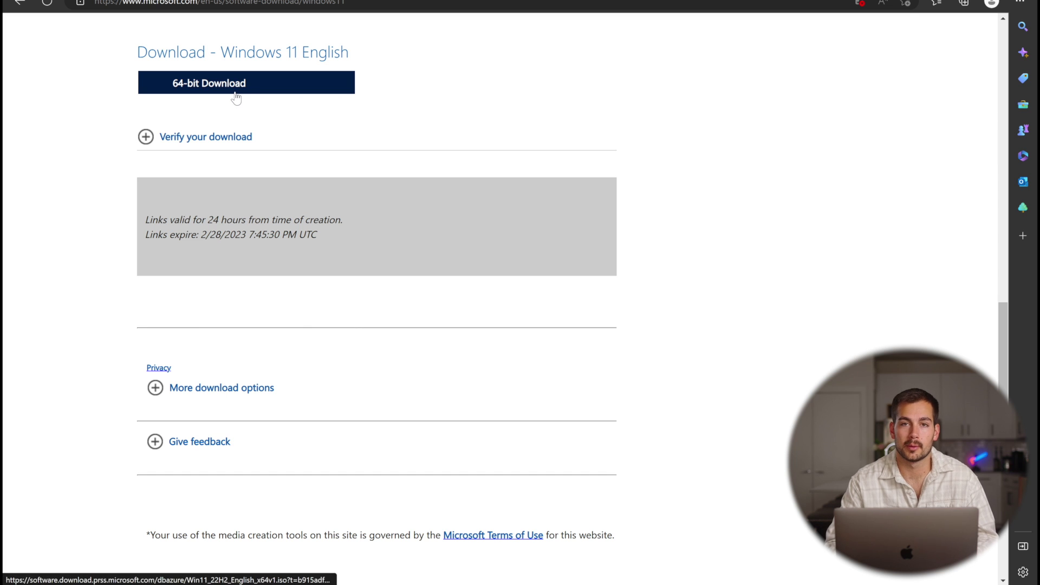
left_click(232, 89)
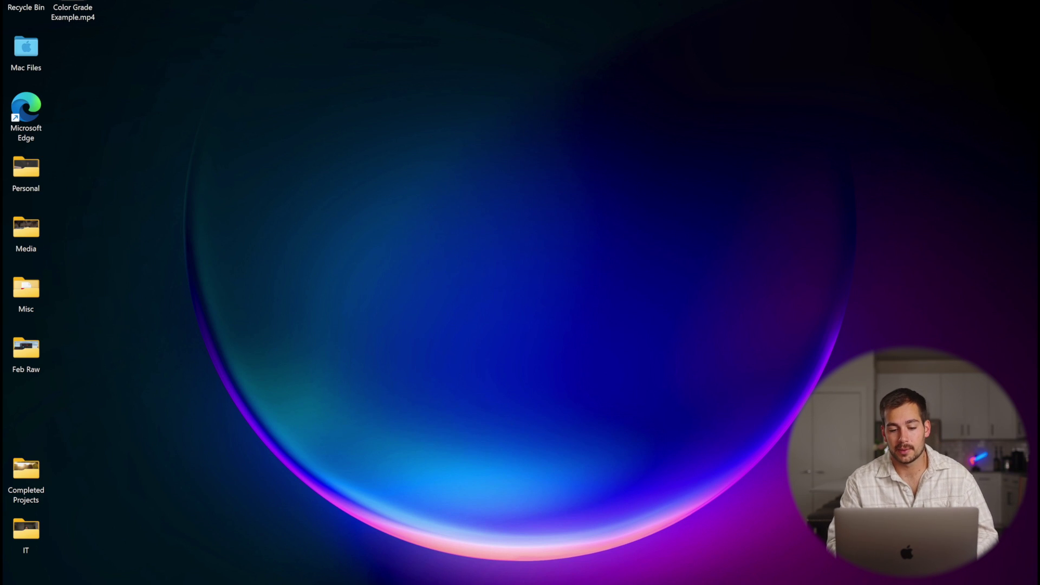
- Search for regedit and launch Registry Editor, approving the administrator prompt
key("super+s")
type("regedit")
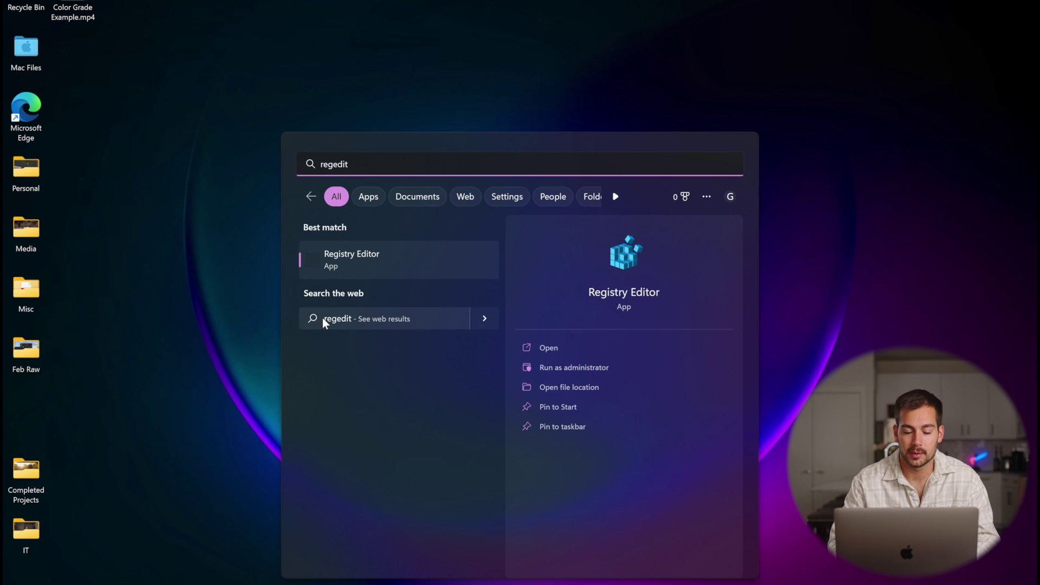
left_click(343, 255)
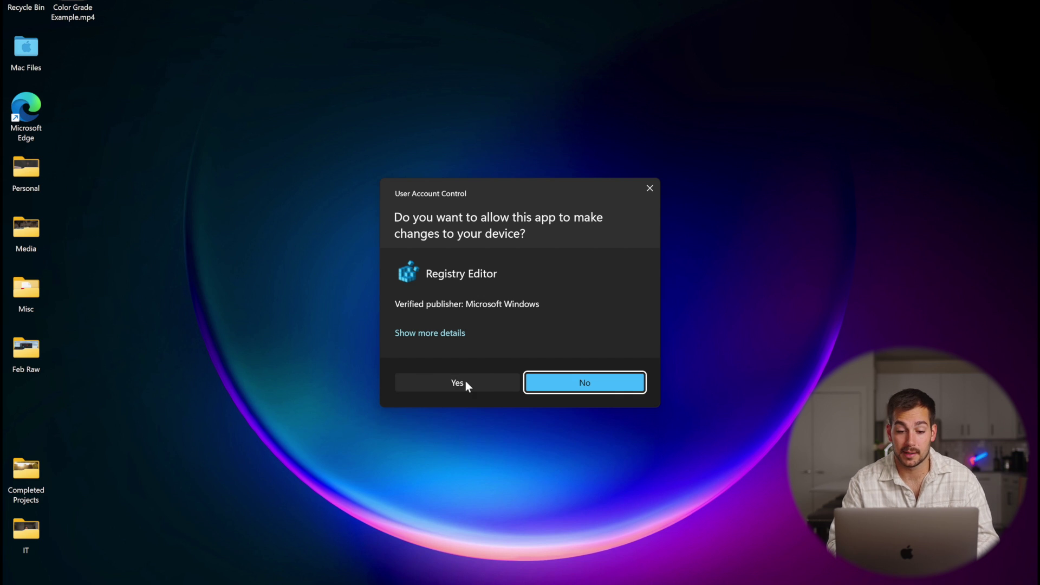
left_click(465, 382)
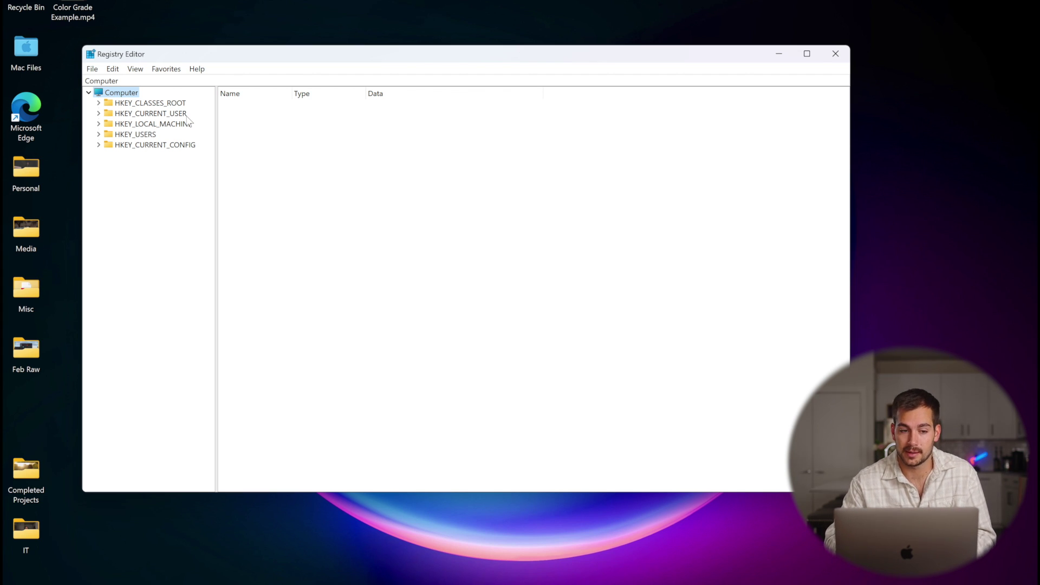
- Go to Computer\HKEY_LOCAL_MACHINE\SYSTEM\Setup\MoSetup and select its AllowUpgradesWithUnsupportedTPMOrCPU value
left_click_drag(120, 81, 76, 79)
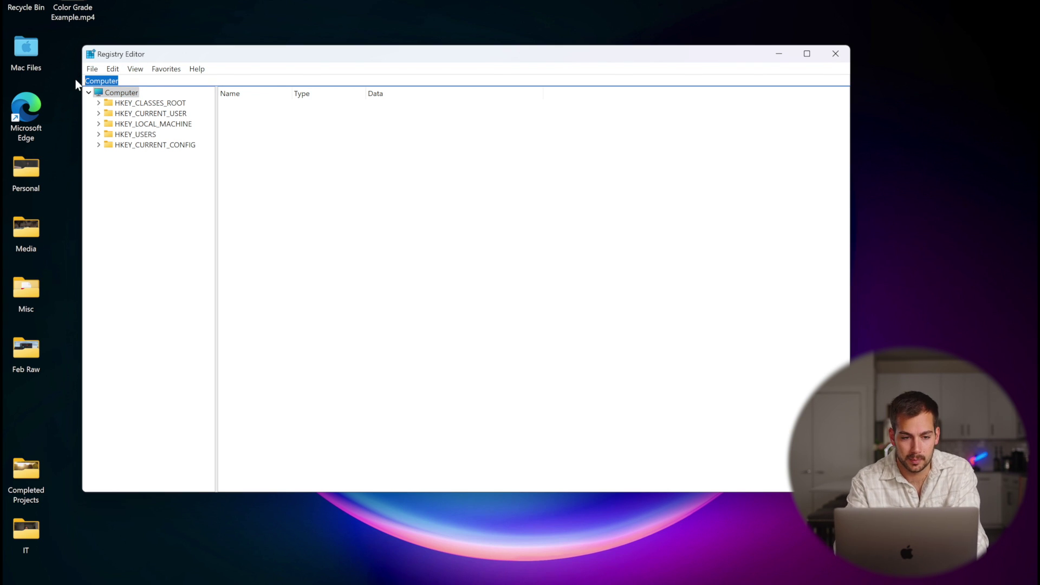
type("Computer\\HKEY_LOCAL_MACHINE\\SYSTEM\\Setup\\MoSetup")
key("Return")
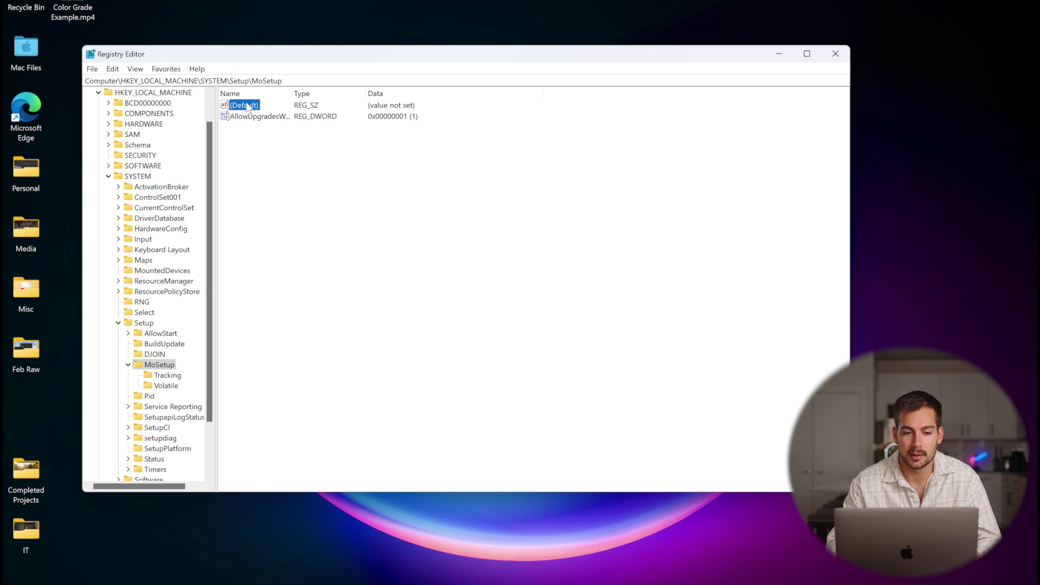
left_click(279, 118)
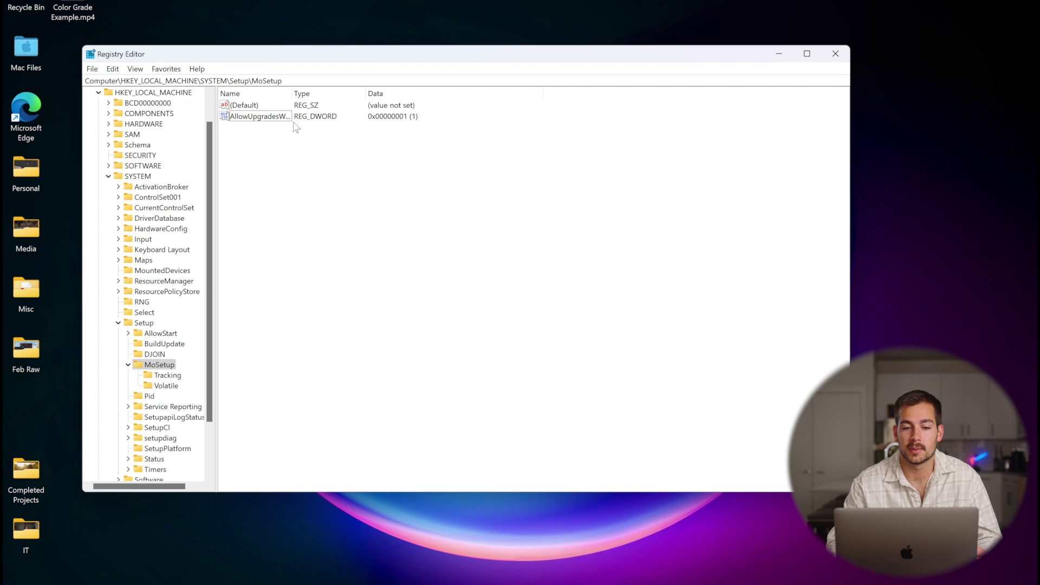
- Delete the existing AllowUpgradesWithUnsupportedTPMOrCPU value from MoSetup
right_click(302, 125)
left_click(277, 117)
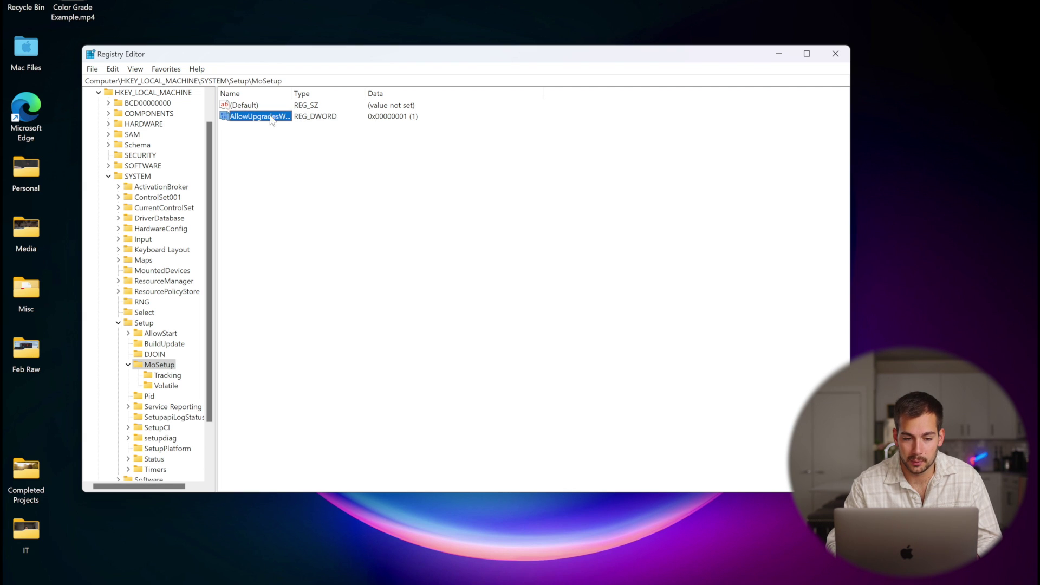
key("Delete")
key("Return")
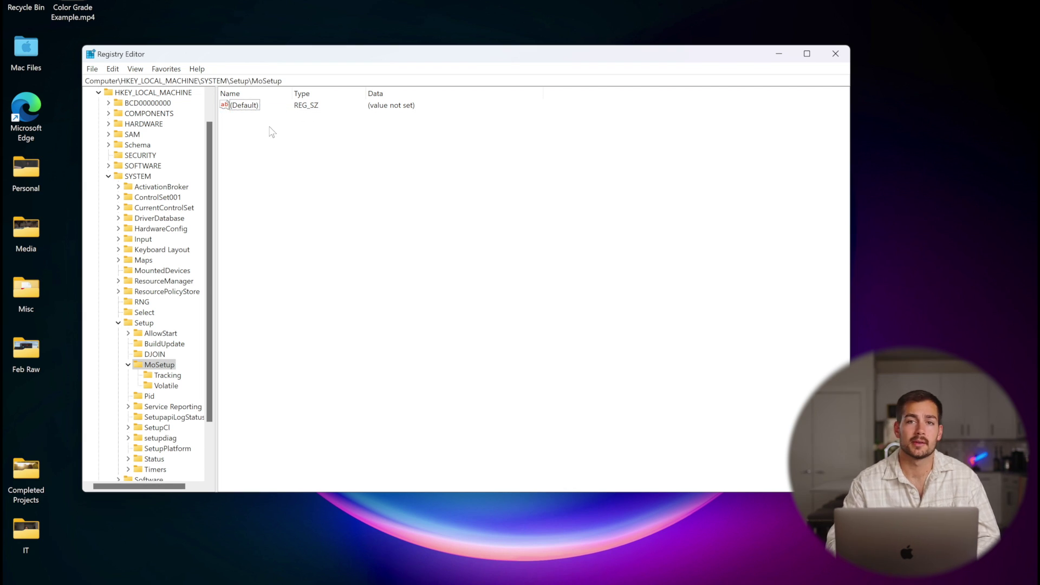
- Create a new DWORD (32-bit) value named AllowUpgradesWithUnsupportedTPMOrCPU
right_click(249, 127)
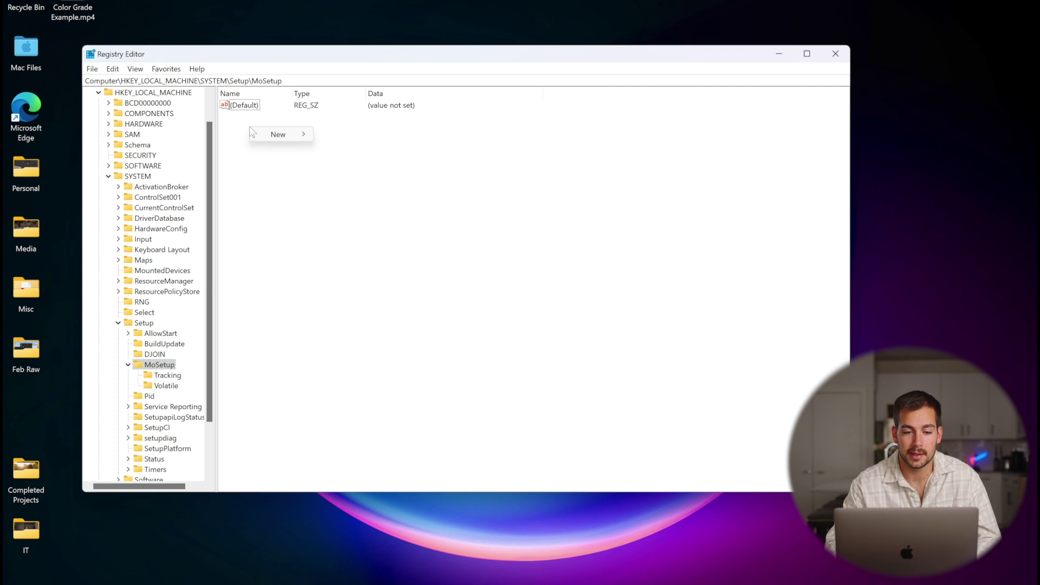
mouse_move(268, 136)
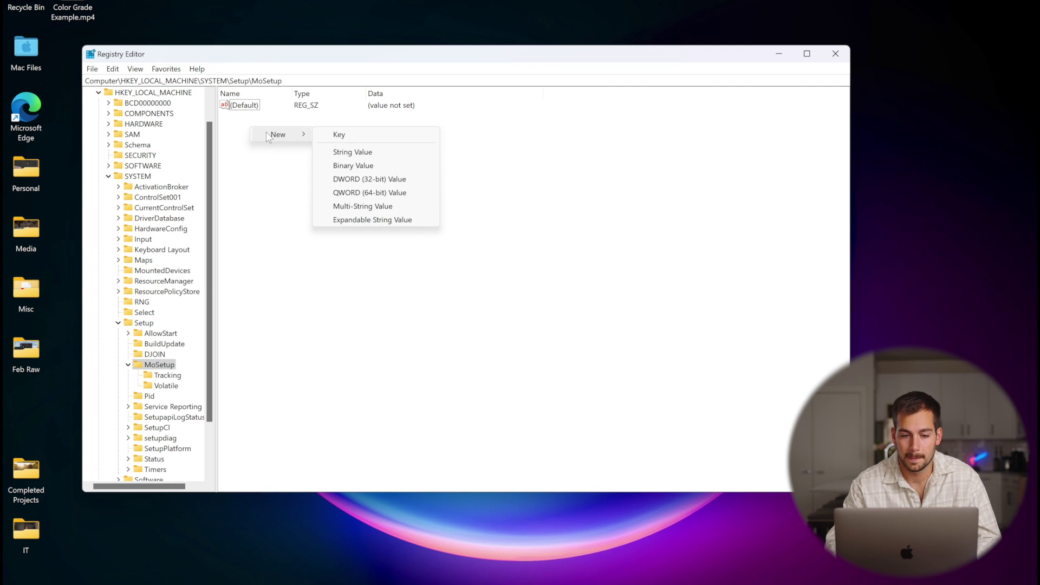
left_click(378, 183)
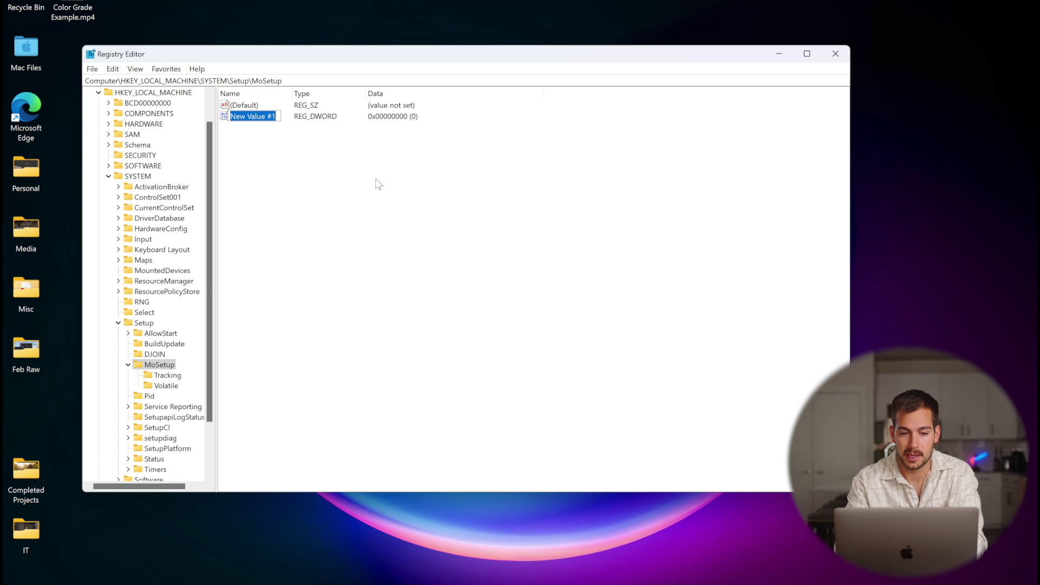
type("AllowU")
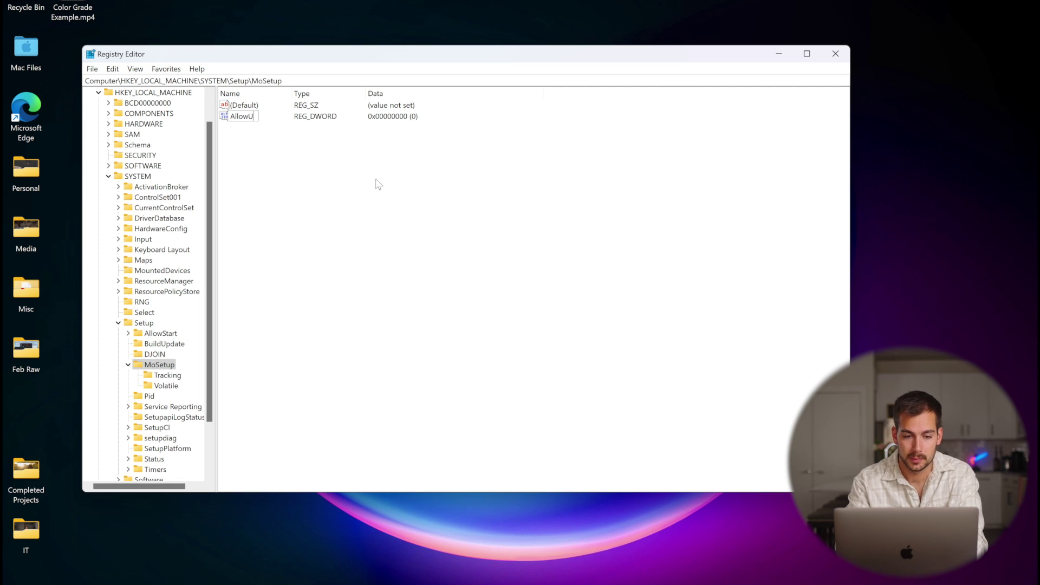
type("pgrades")
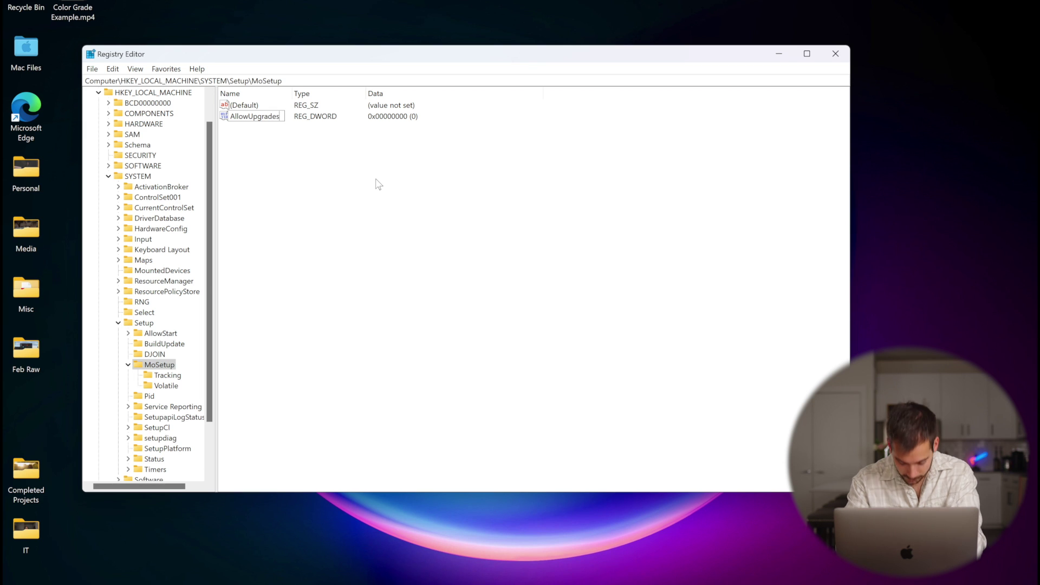
type("WithU")
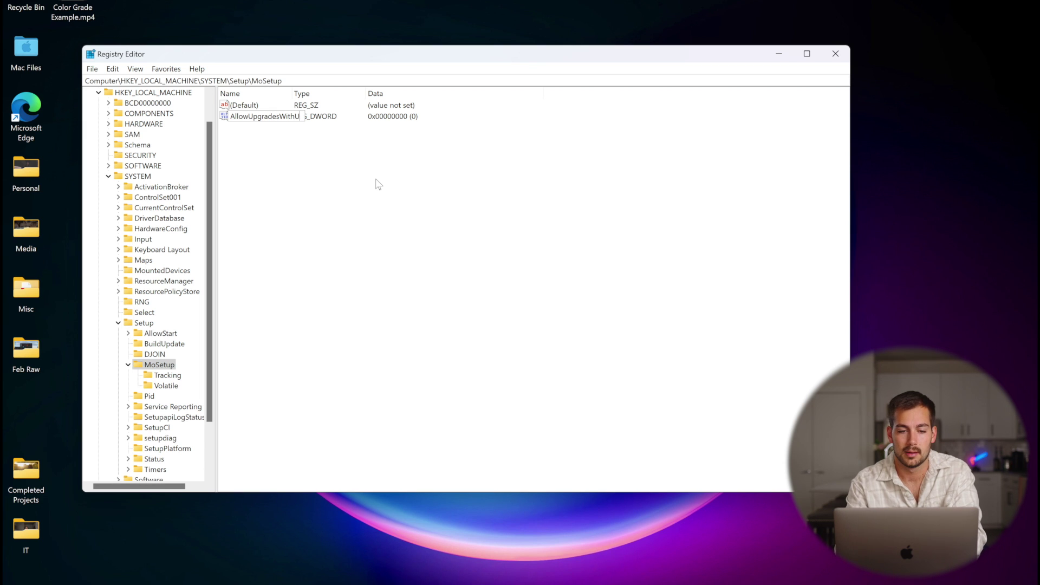
type("nsupporte")
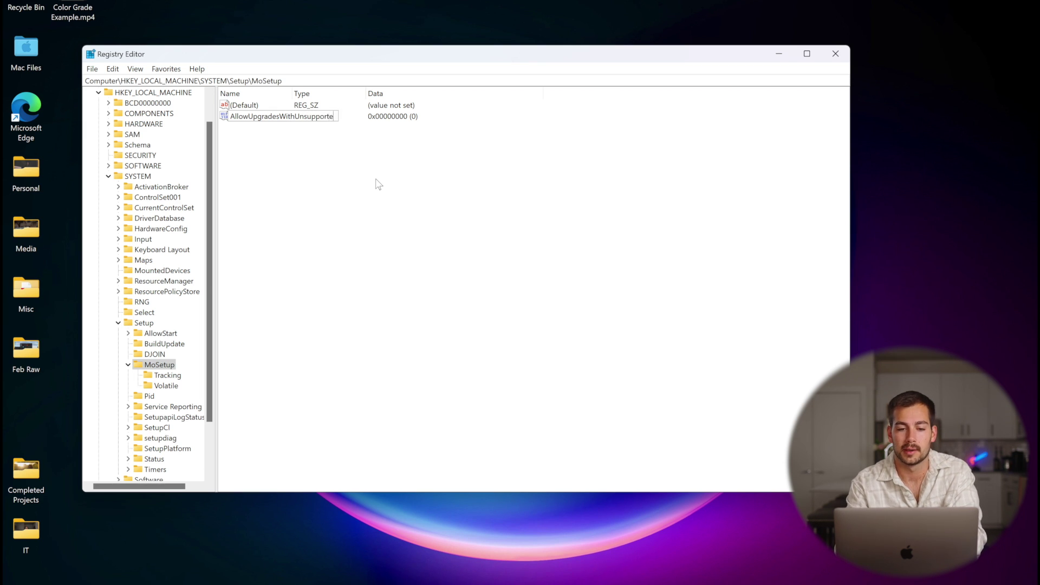
type("dTPM")
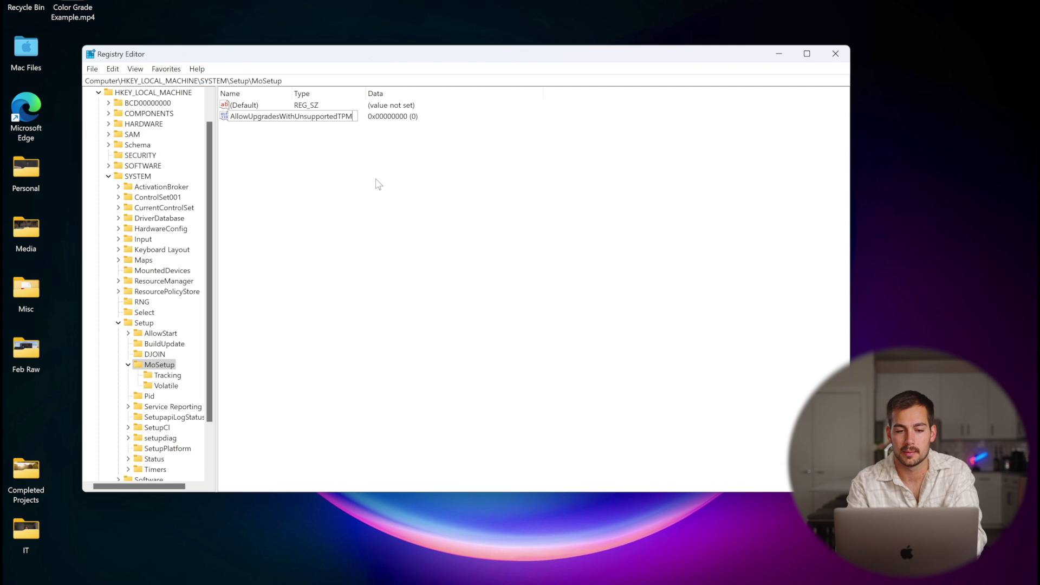
type("OrC")
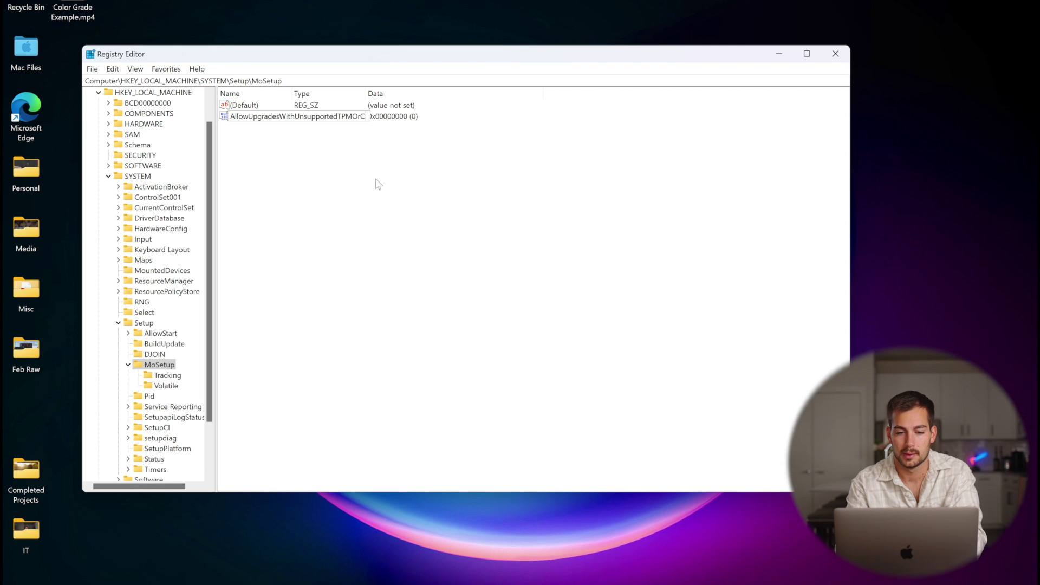
type("PU")
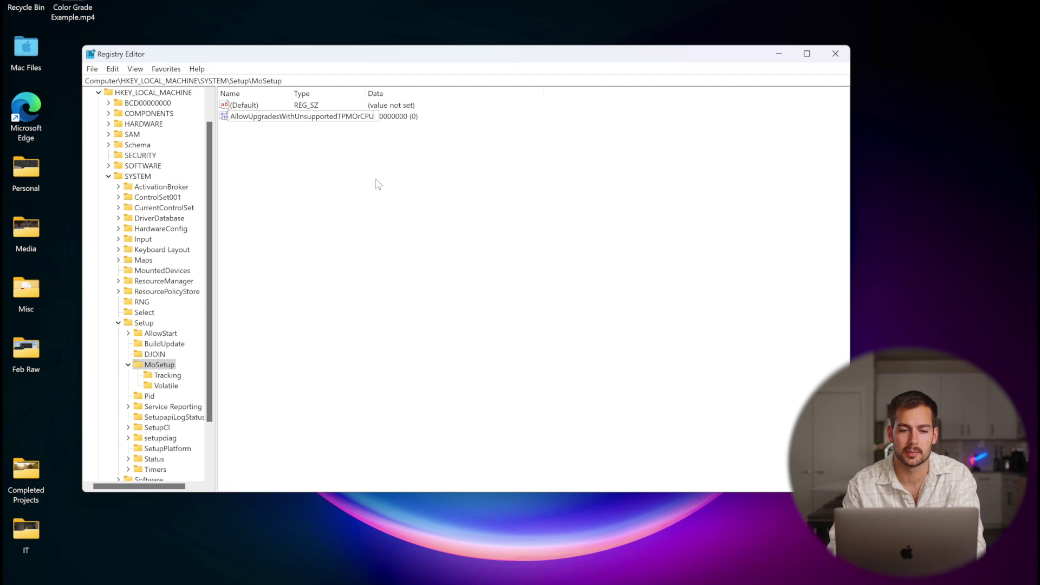
key("Return")
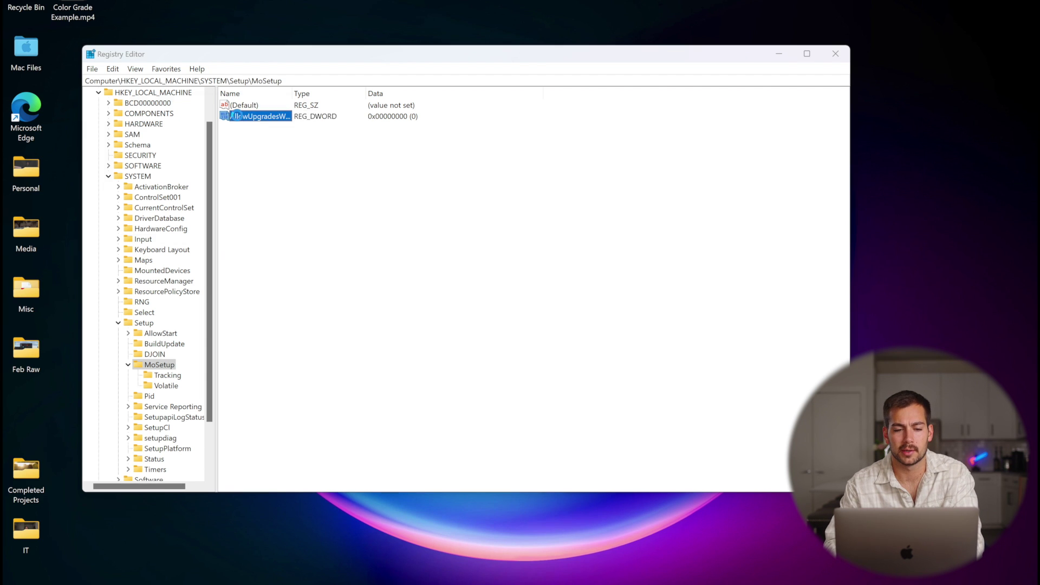
- Enter 1 as the value data of AllowUpgradesWithUnsupportedTPMOrCPU
double_click(238, 116)
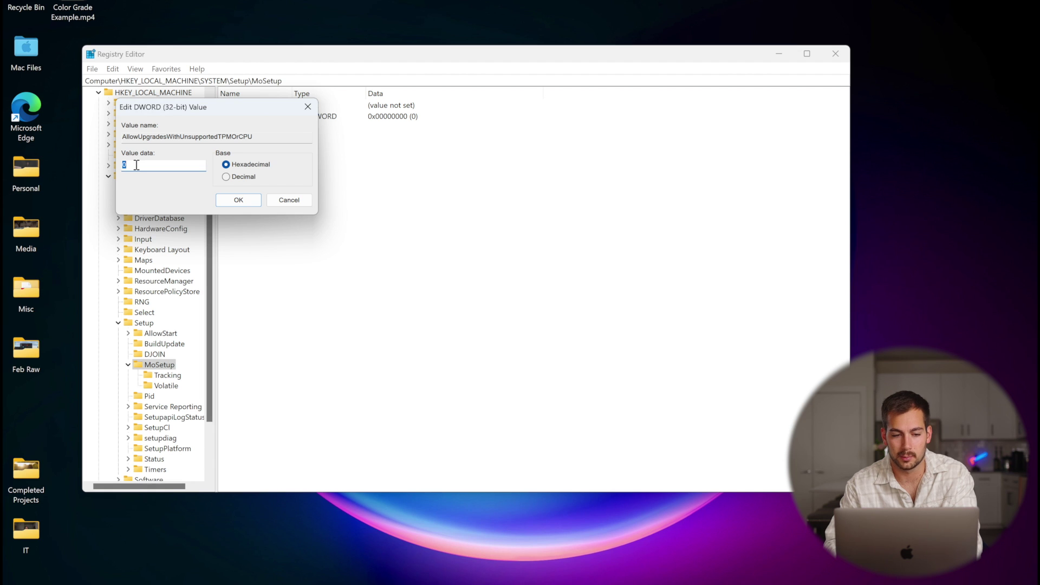
type("1")
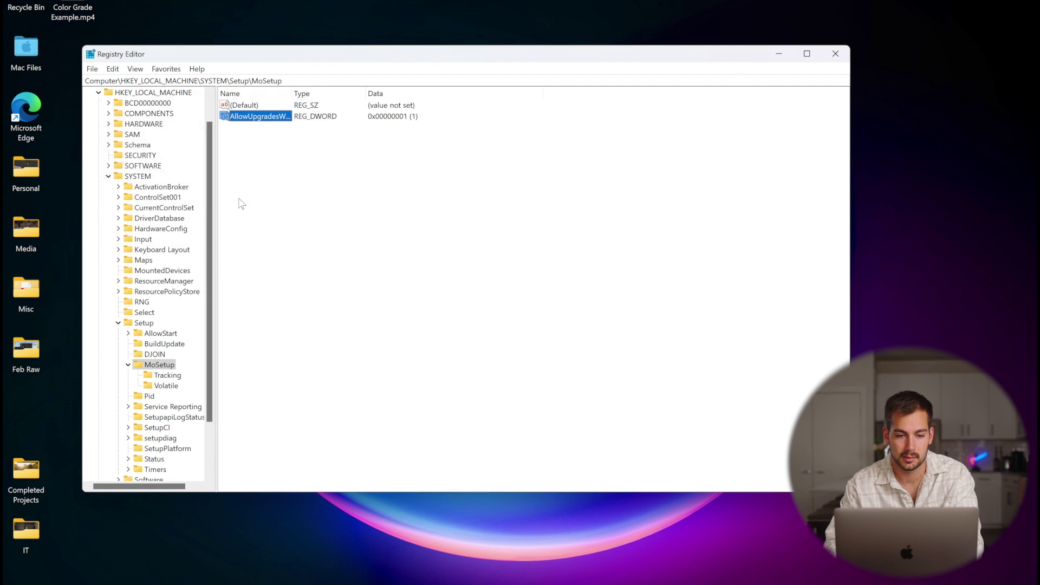